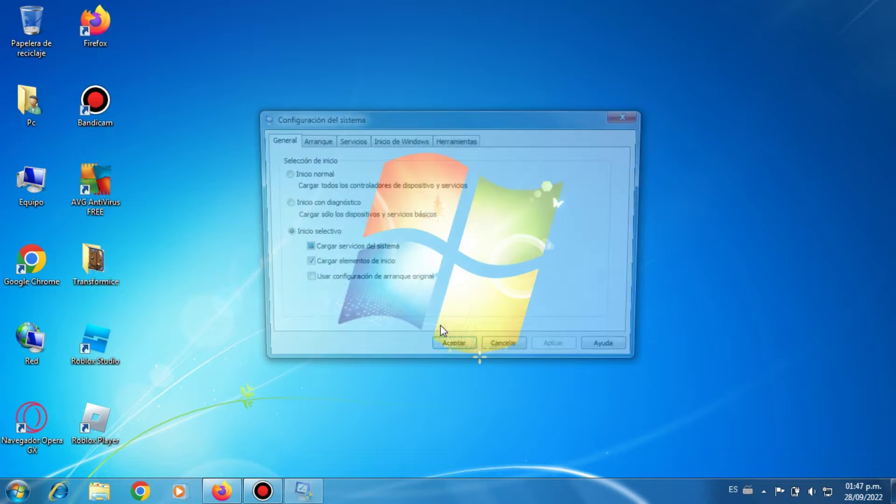
# Set the number of processors in the advanced boot options to 4 and exit System Configuration without restarting
pyautogui.click(316, 145)
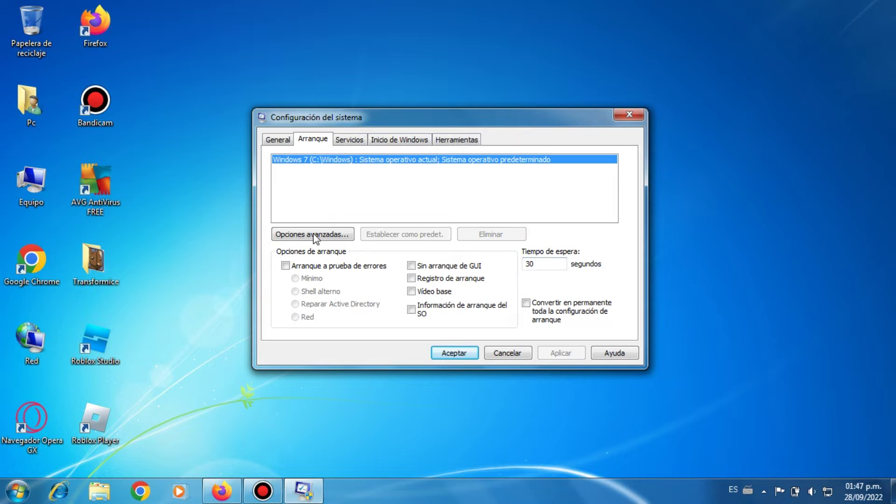
pyautogui.click(297, 235)
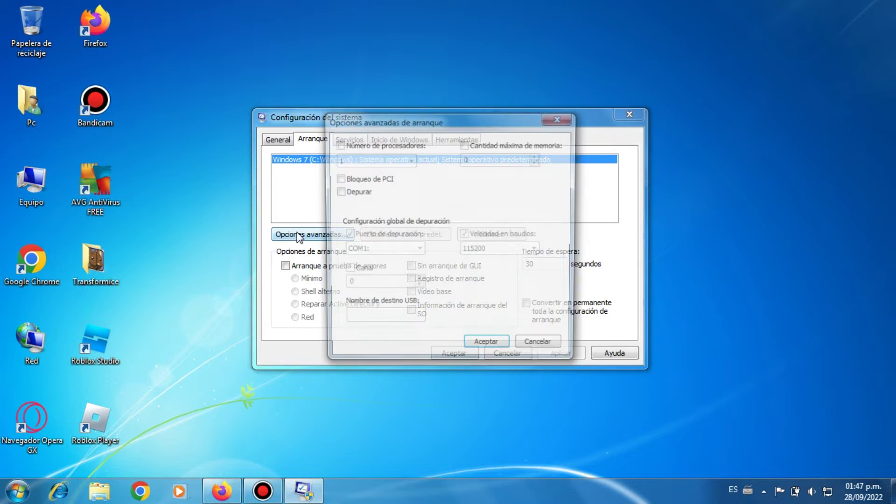
pyautogui.click(337, 145)
pyautogui.click(343, 161)
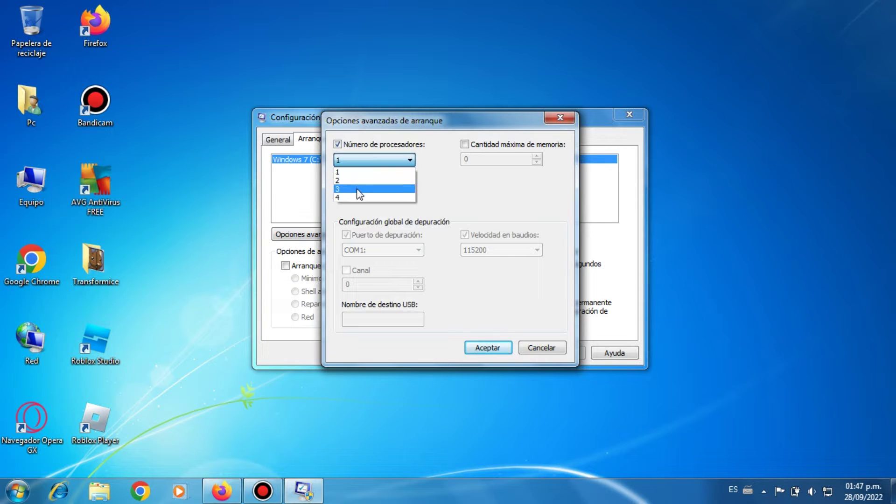
pyautogui.click(357, 197)
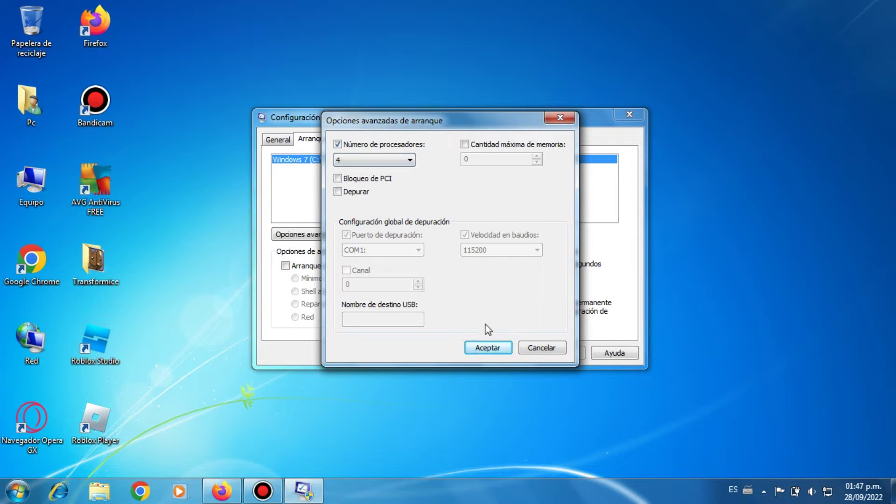
pyautogui.click(487, 347)
pyautogui.click(473, 355)
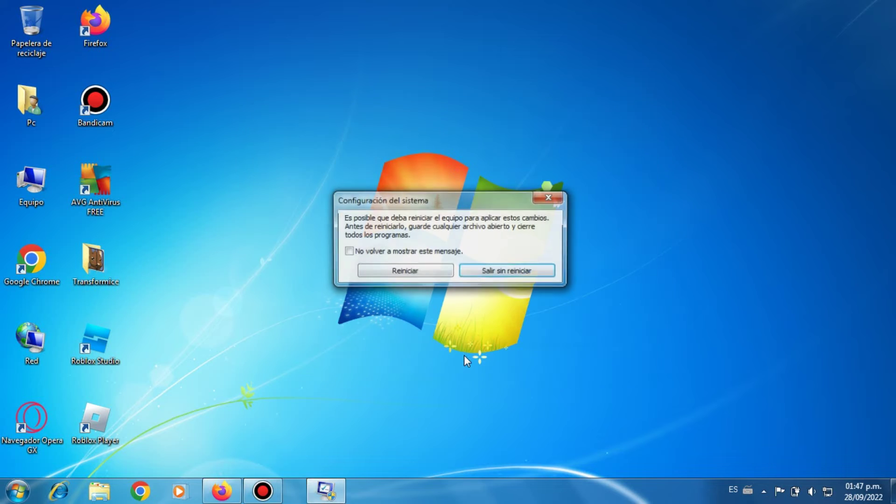
pyautogui.click(554, 202)
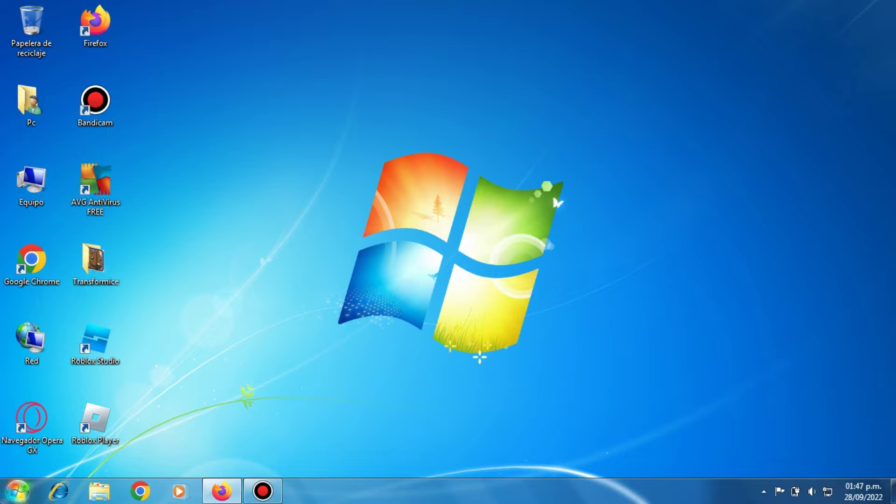
# Open Performance Monitor, widen its navigation tree and show the user-defined data collector sets
pyautogui.press('super')
pyautogui.click(86, 212)
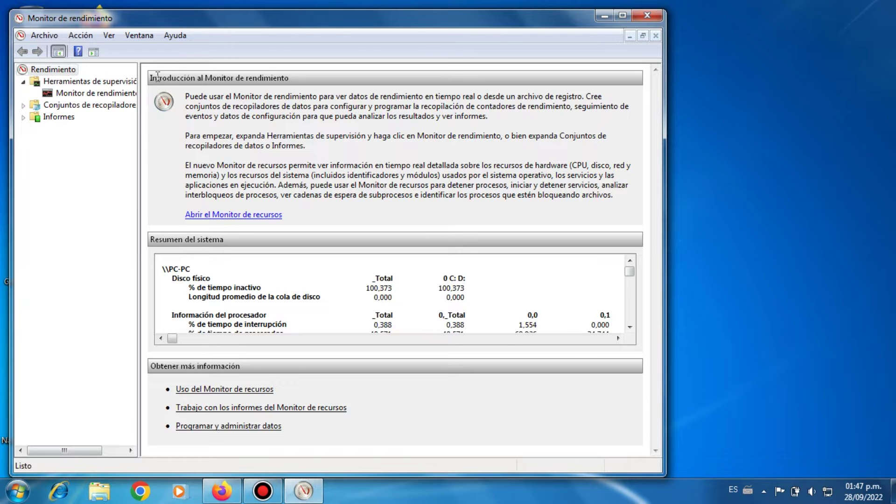
pyautogui.moveTo(138, 105); pyautogui.dragTo(177, 112)
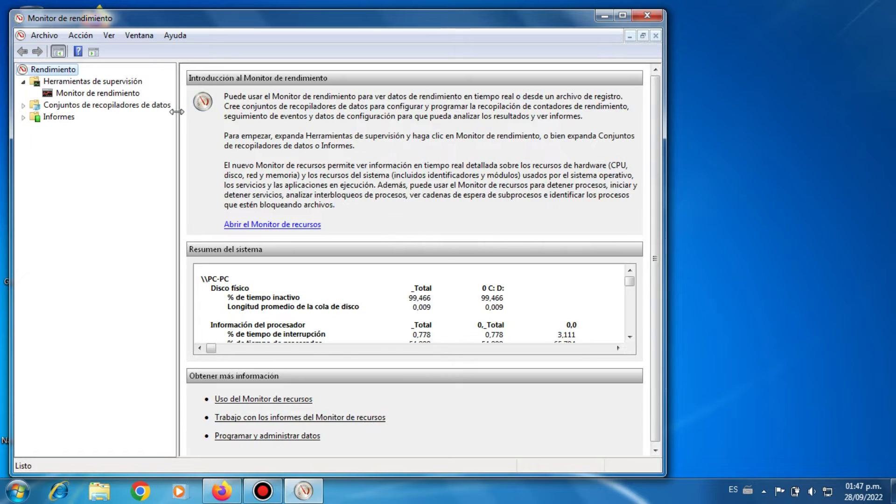
pyautogui.click(146, 109)
pyautogui.doubleClick(200, 85)
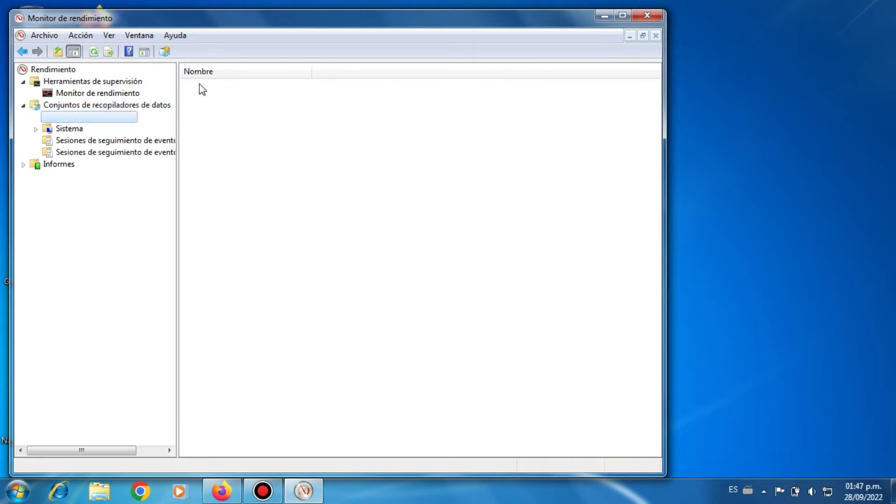
# Start a new user-defined data collector set with its default name cleared, and launch Windows Task Manager
pyautogui.rightClick(230, 112)
pyautogui.moveTo(281, 118)
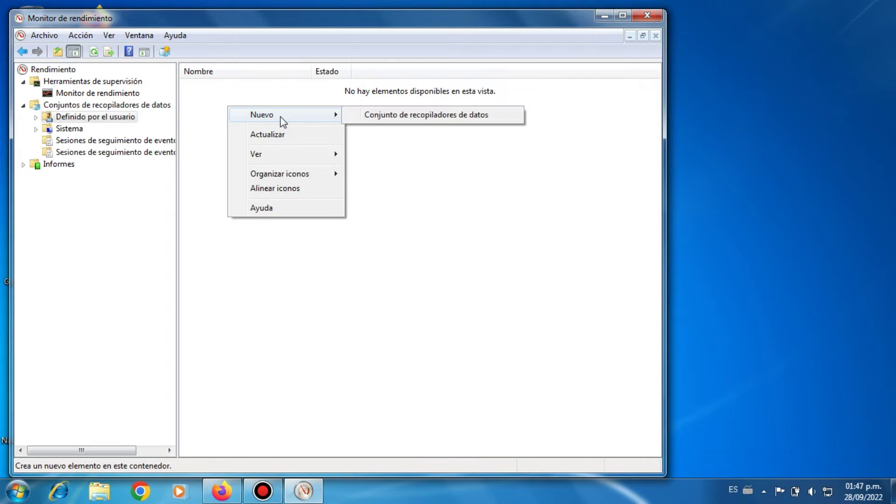
pyautogui.click(355, 116)
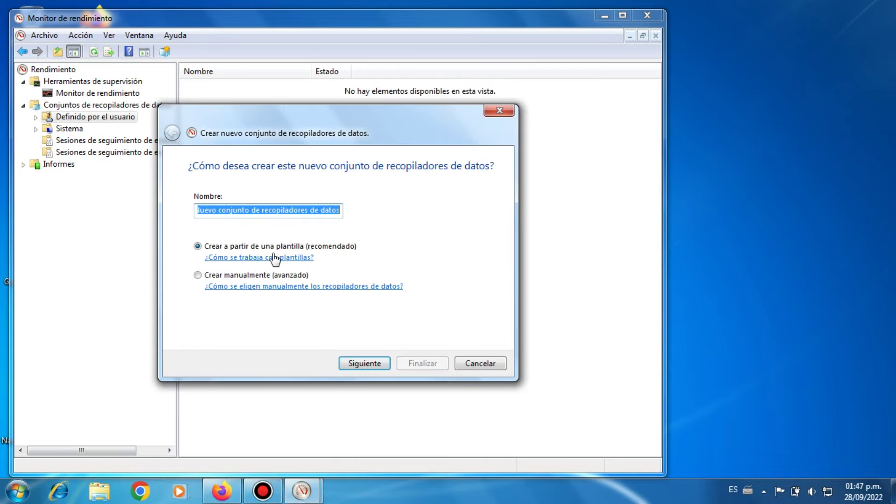
pyautogui.press('BackSpace')
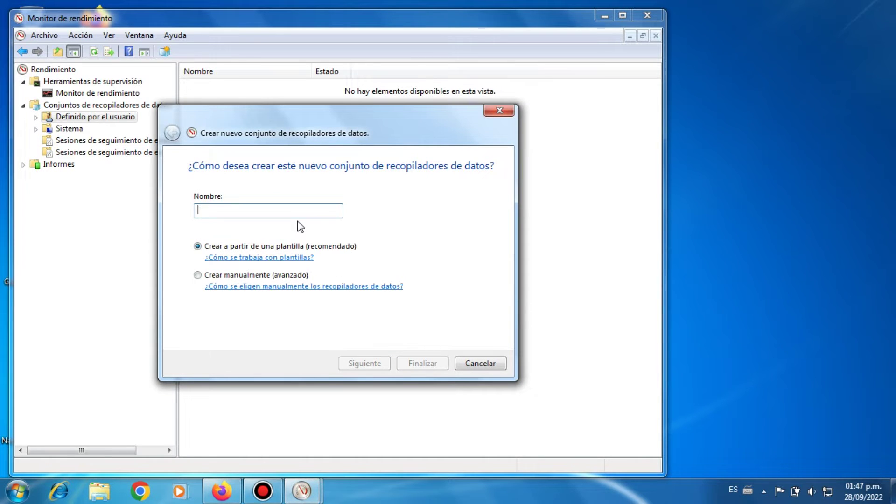
pyautogui.rightClick(402, 494)
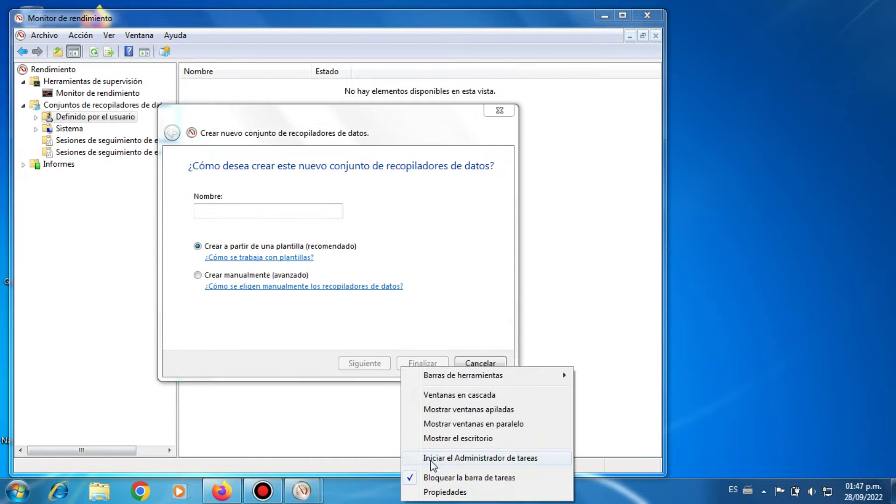
pyautogui.click(432, 459)
# Name the data collector set CPU, choose "Crear manualmente (avanzado)" and include "Contador de rendimiento" data logs
pyautogui.click(288, 210)
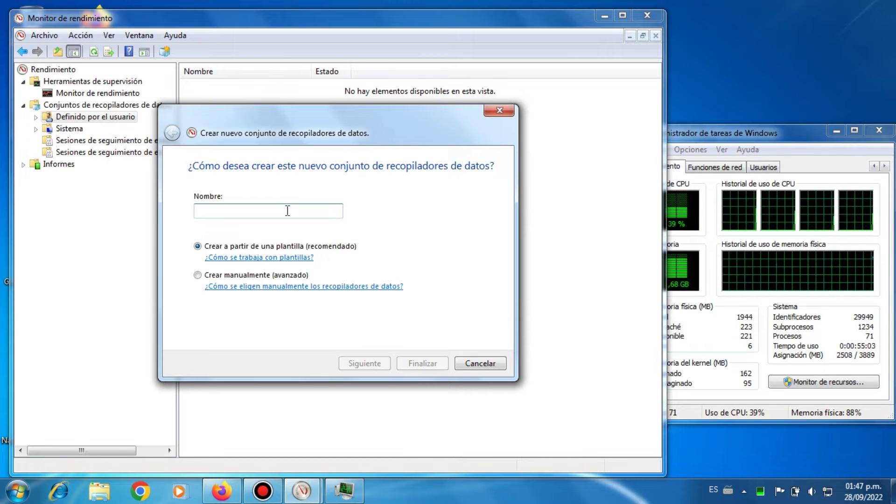
pyautogui.write('CPU')
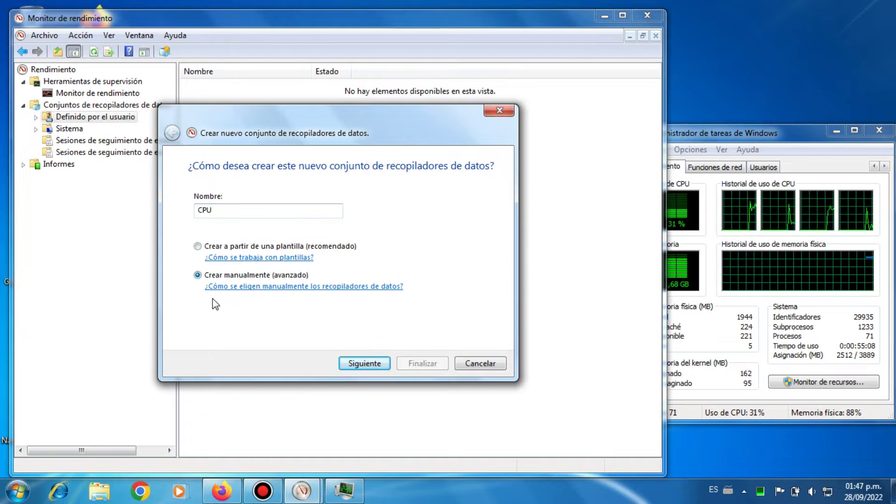
pyautogui.click(360, 364)
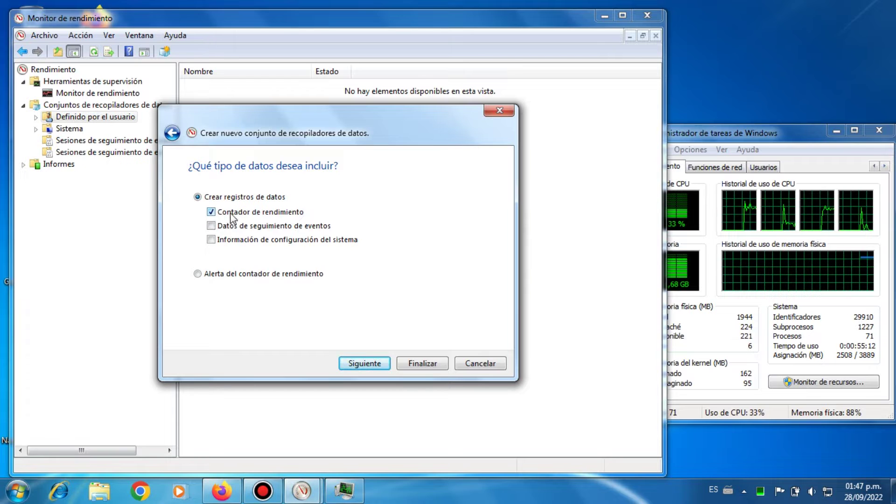
pyautogui.click(367, 365)
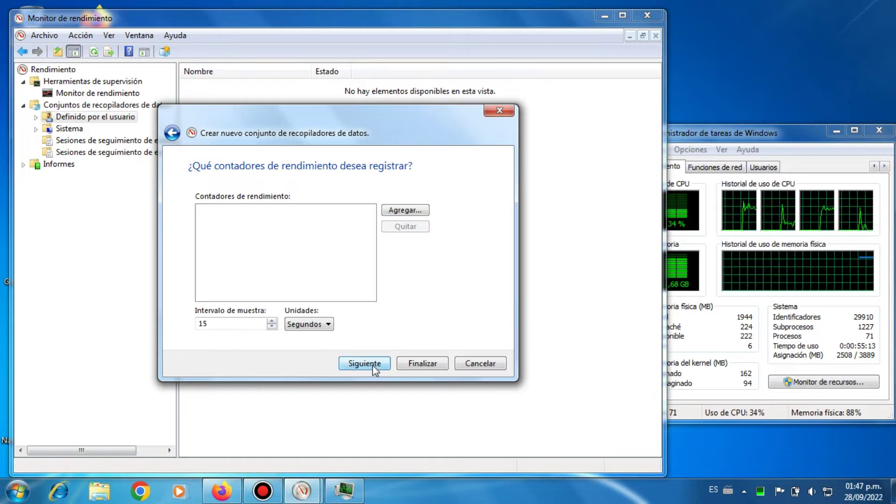
# Add the Procesador counters for instance 3, finish creating the data collector set and close Performance Monitor
pyautogui.click(400, 210)
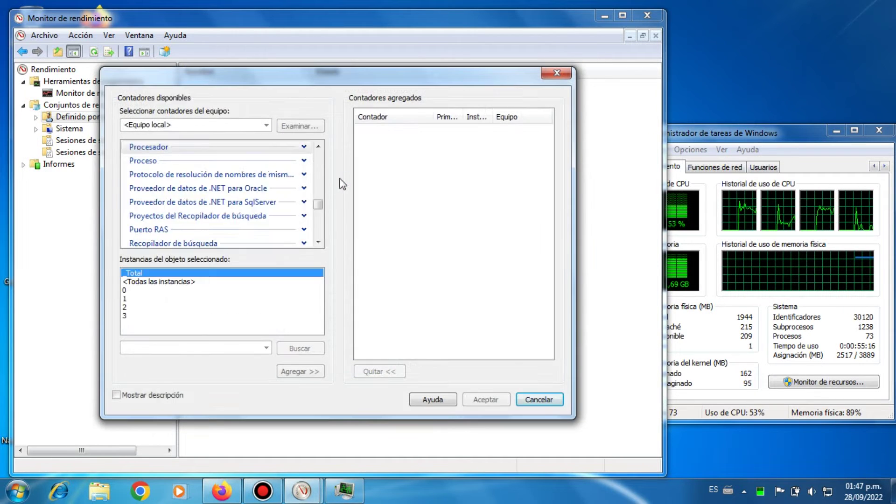
pyautogui.click(144, 316)
pyautogui.click(302, 374)
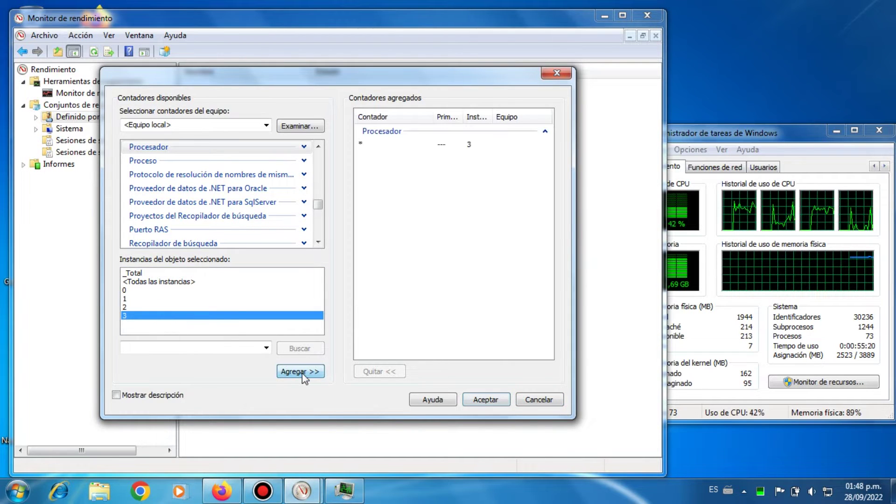
pyautogui.click(433, 400)
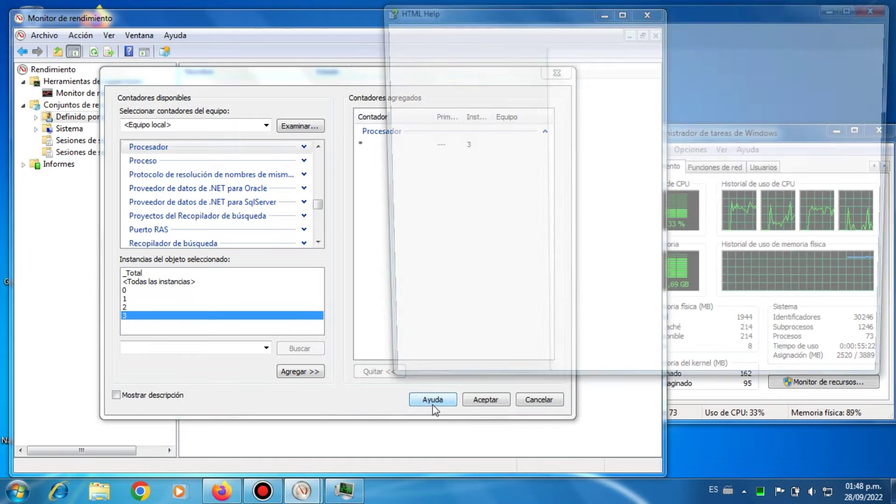
pyautogui.click(880, 7)
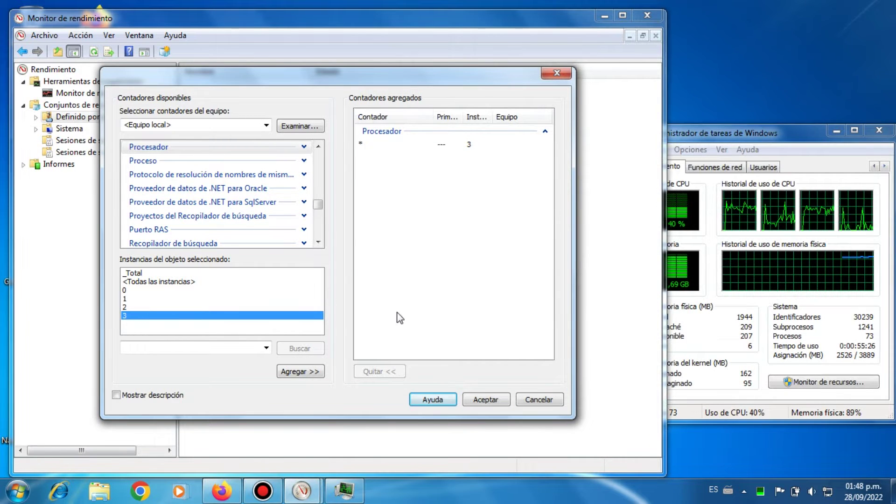
pyautogui.click(484, 399)
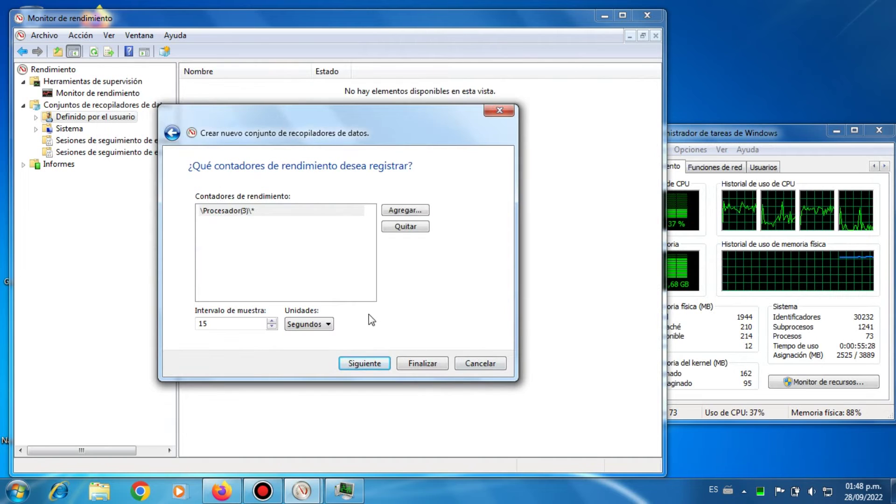
pyautogui.click(414, 363)
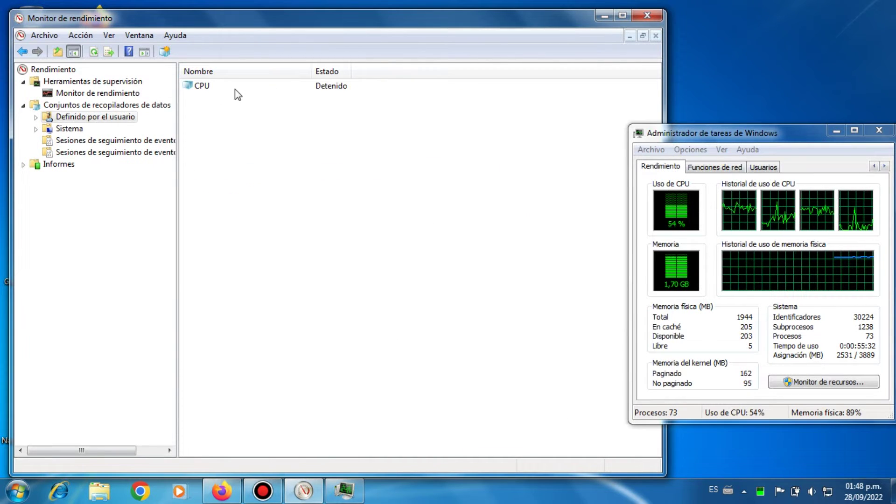
pyautogui.click(648, 17)
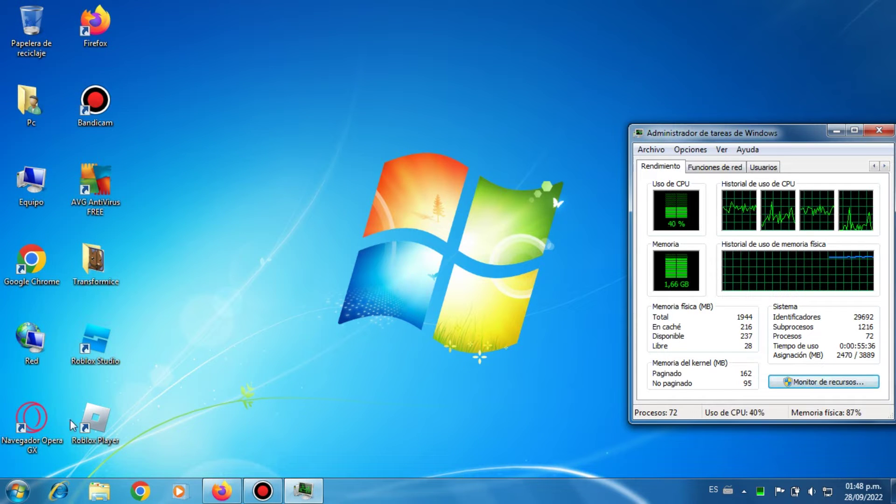
# Open the temporary files folder by running %temp% from the Ejecutar dialog
pyautogui.press('super')
pyautogui.write('E')
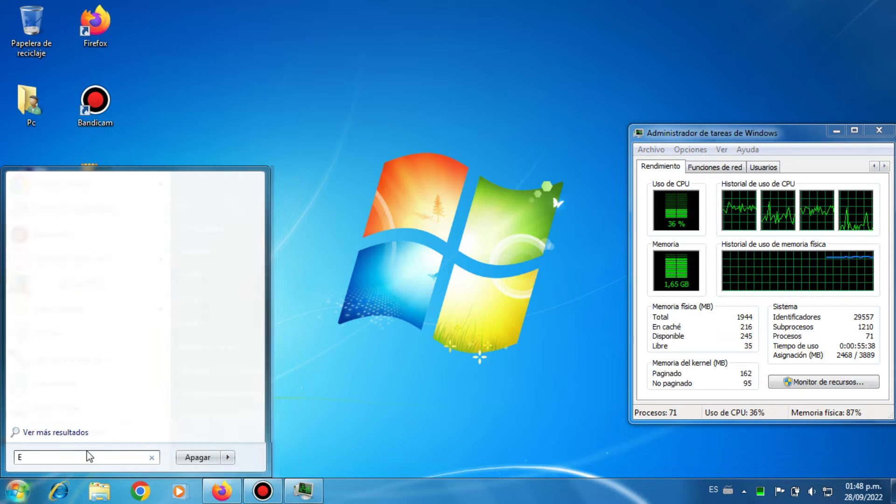
pyautogui.write('j')
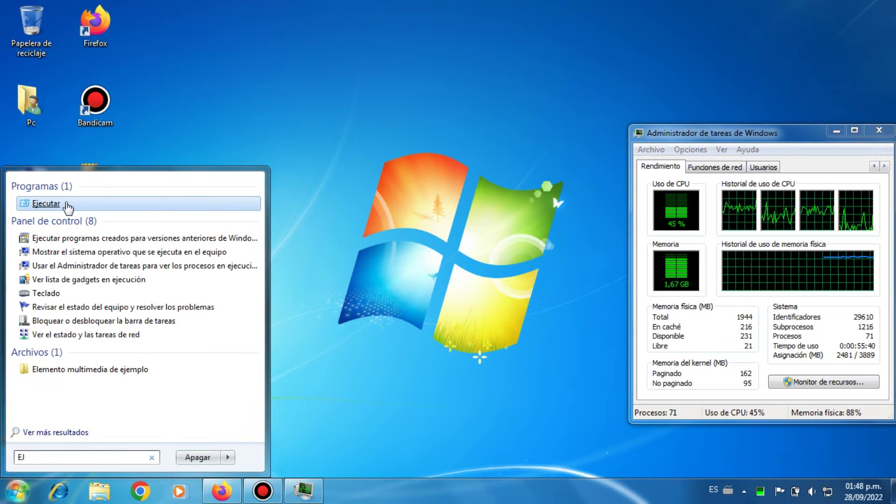
pyautogui.click(69, 207)
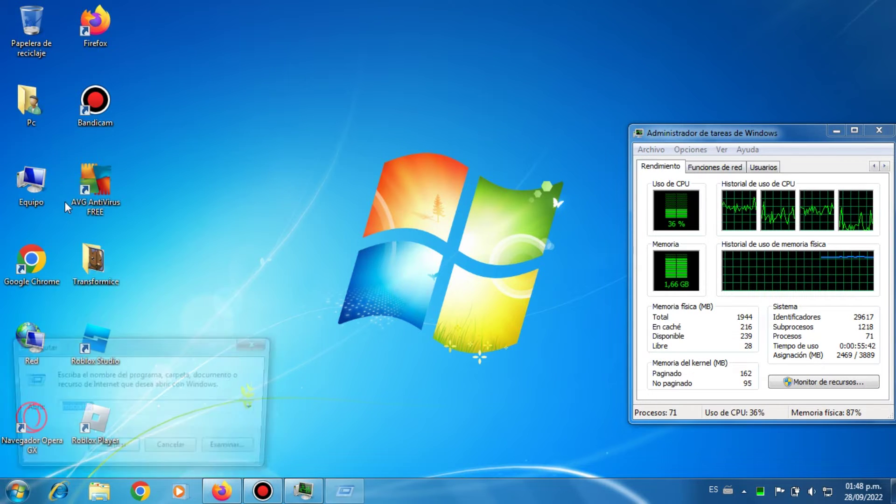
pyautogui.click(257, 409)
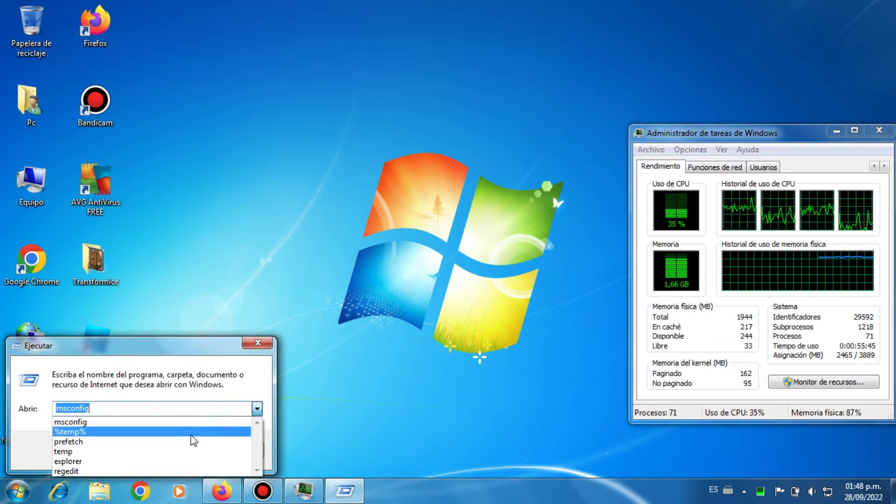
pyautogui.click(157, 430)
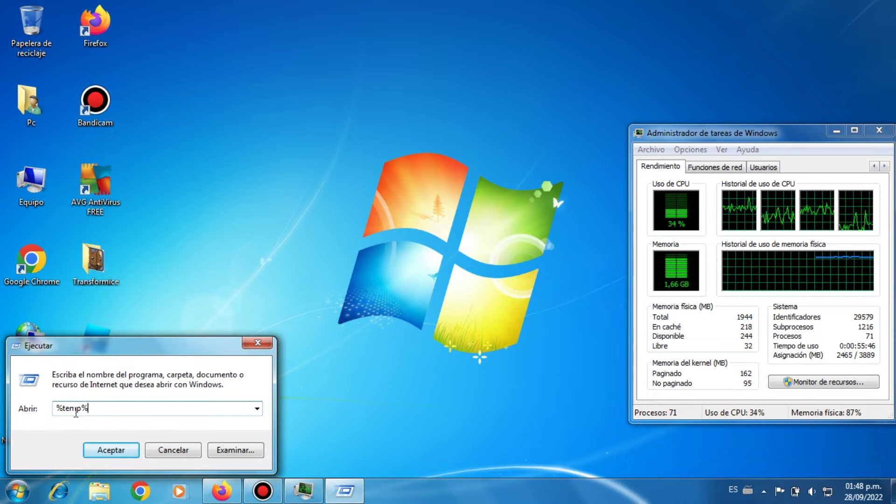
pyautogui.click(110, 450)
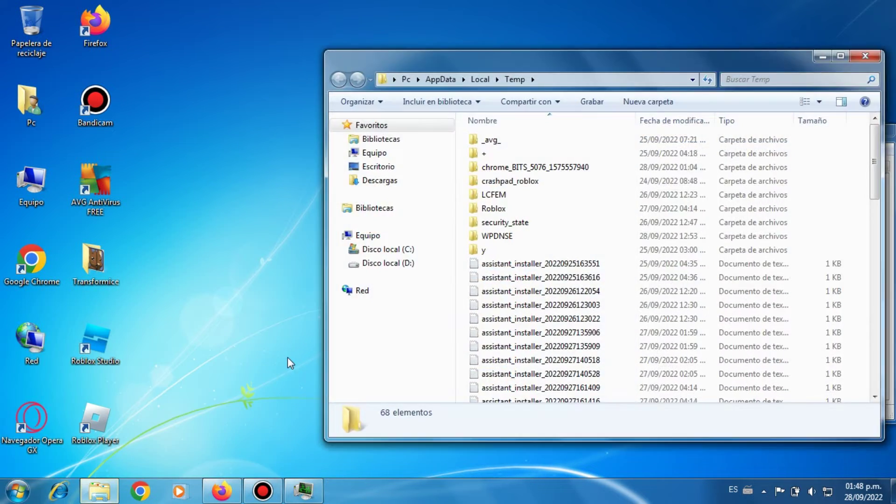
# Send all files and folders in the Temp folder to the Recycle Bin
pyautogui.moveTo(719, 58); pyautogui.dragTo(502, 48)
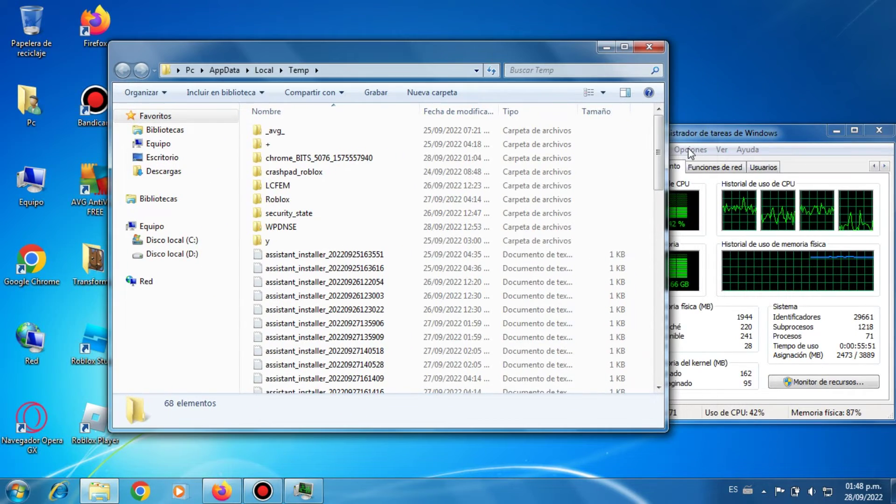
pyautogui.moveTo(661, 153); pyautogui.dragTo(662, 360)
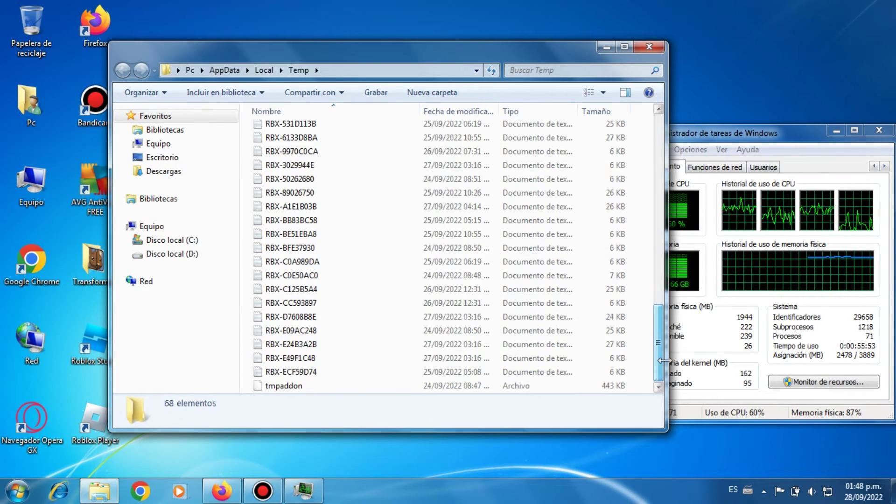
pyautogui.moveTo(635, 389); pyautogui.dragTo(581, 124)
pyautogui.rightClick(564, 136)
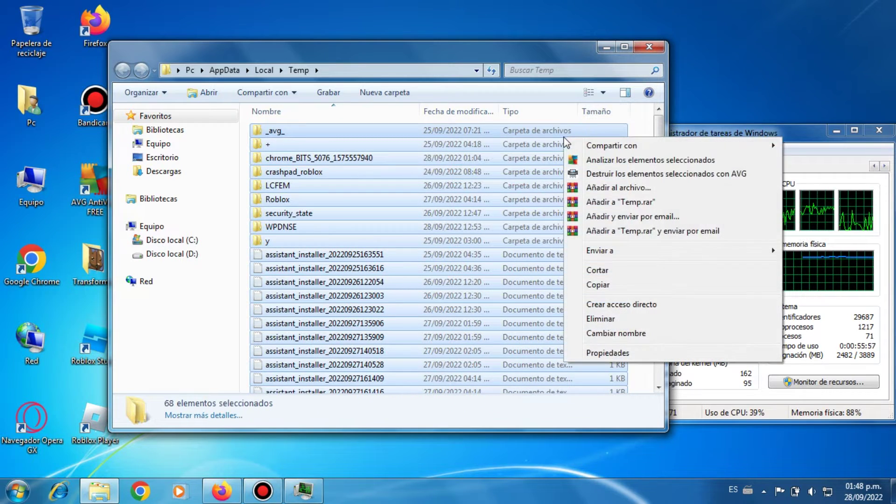
pyautogui.click(601, 319)
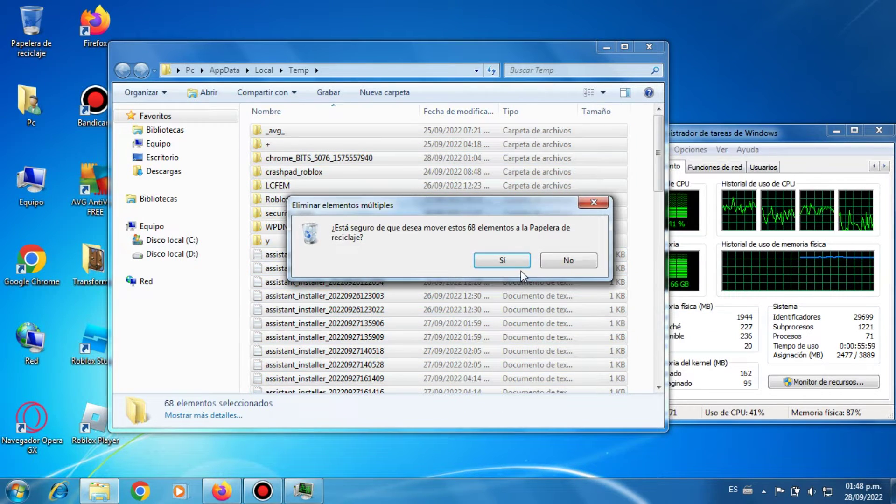
pyautogui.click(569, 264)
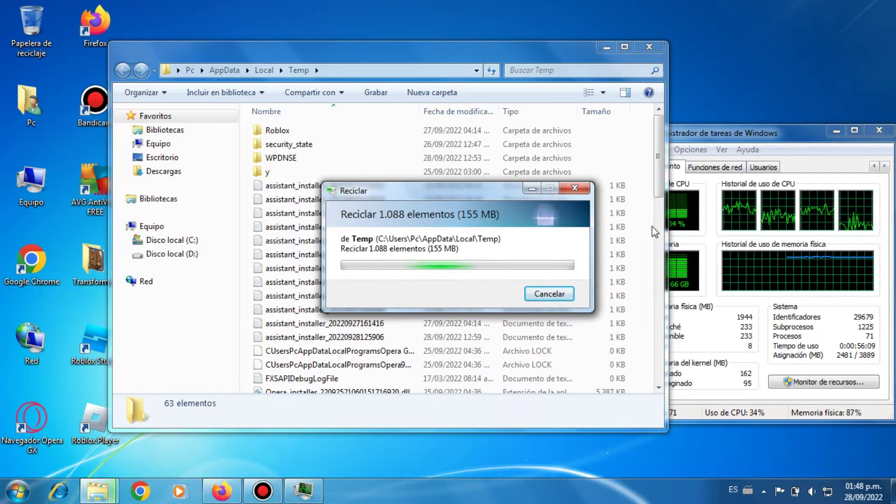
# Finish recycling the contents of the Temp folder and close its window
pyautogui.moveTo(539, 56); pyautogui.dragTo(517, 57)
pyautogui.moveTo(489, 188); pyautogui.dragTo(472, 191)
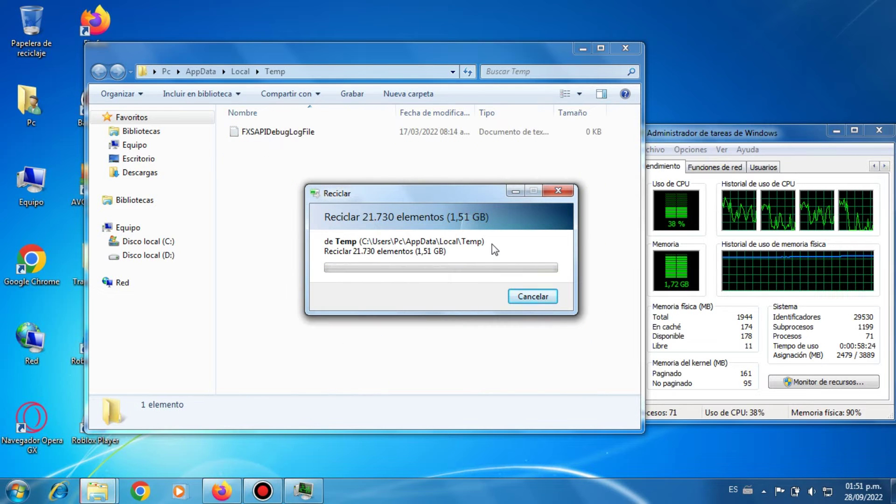
pyautogui.click(485, 303)
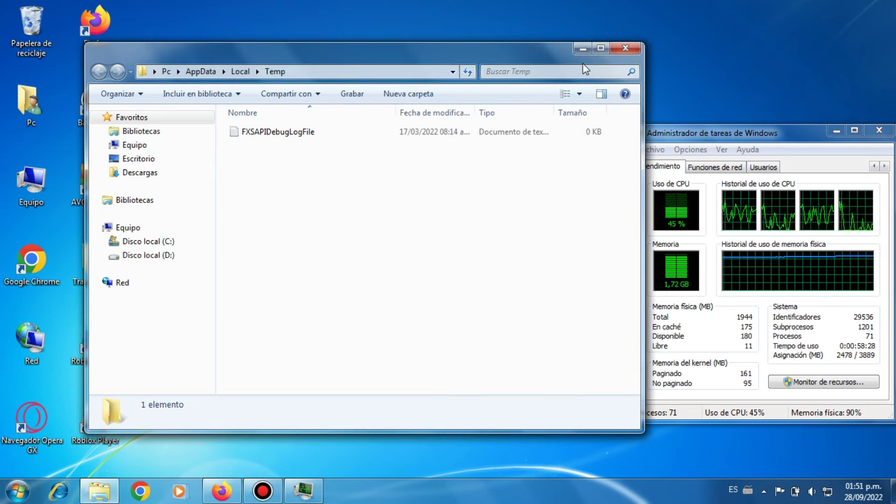
pyautogui.click(625, 48)
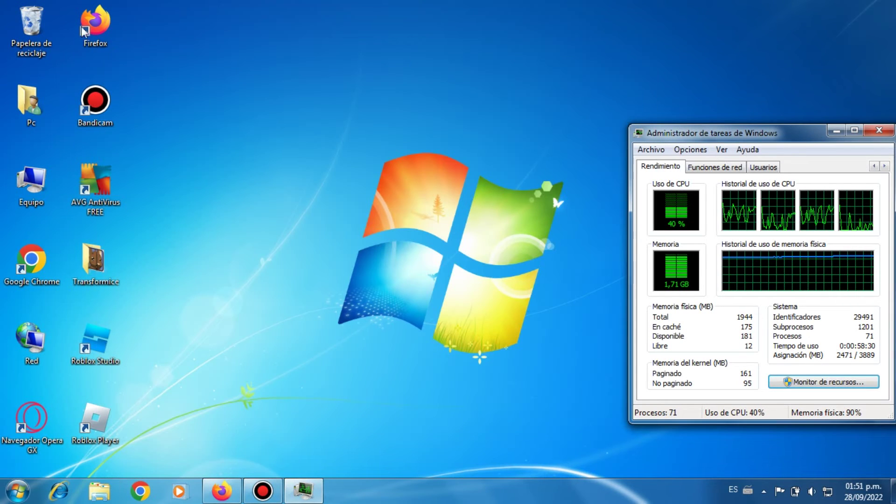
# Empty the Recycle Bin, permanently deleting all of its items
pyautogui.rightClick(15, 30)
pyautogui.click(56, 45)
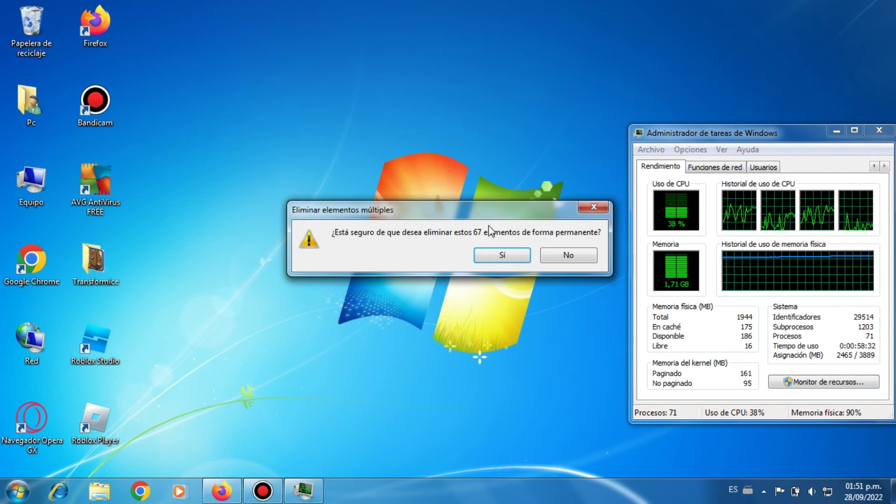
pyautogui.click(487, 257)
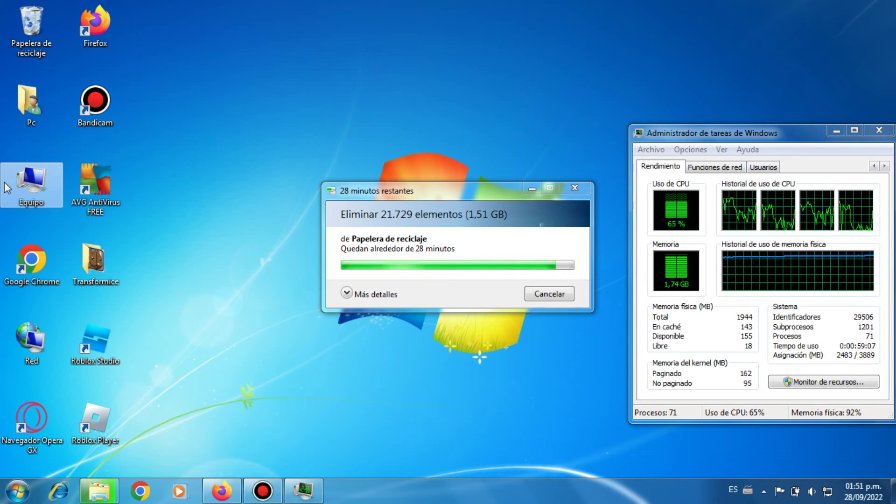
pyautogui.click(263, 491)
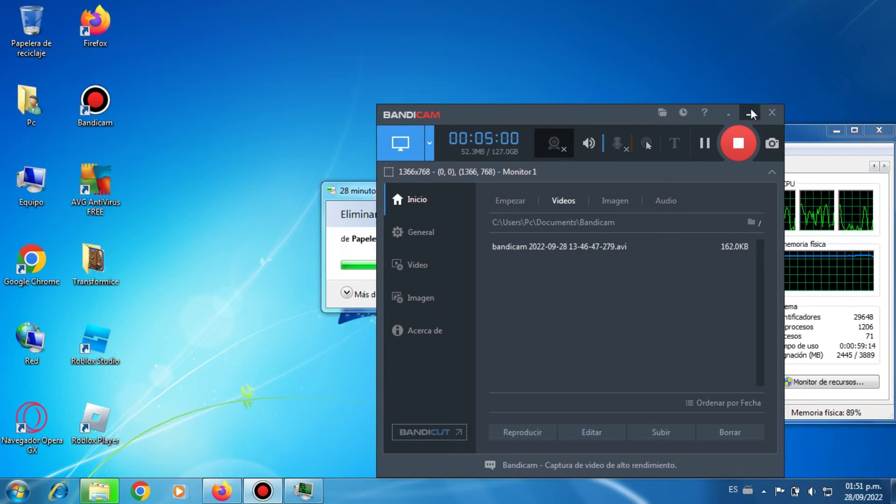
pyautogui.click(751, 113)
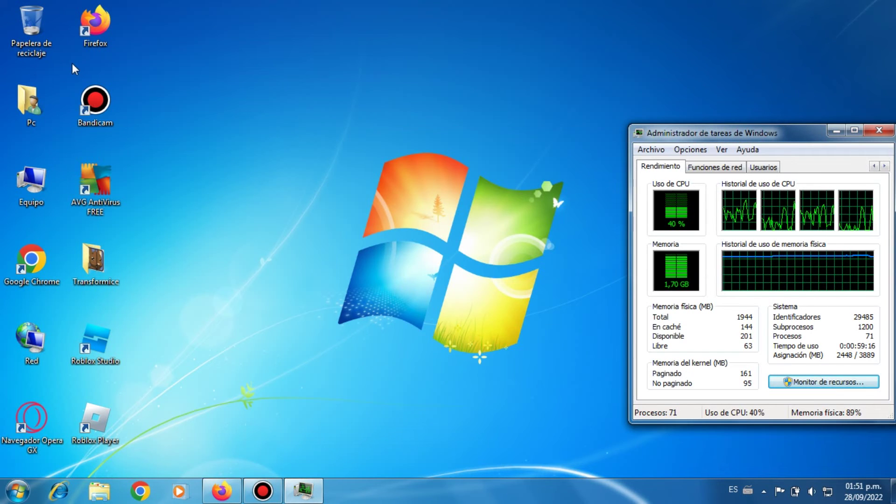
# Run Disk Cleanup from the properties of Disco local (C:) and permanently delete the files in all five ticked categories, from downloaded programs to thumbnails
pyautogui.doubleClick(31, 186)
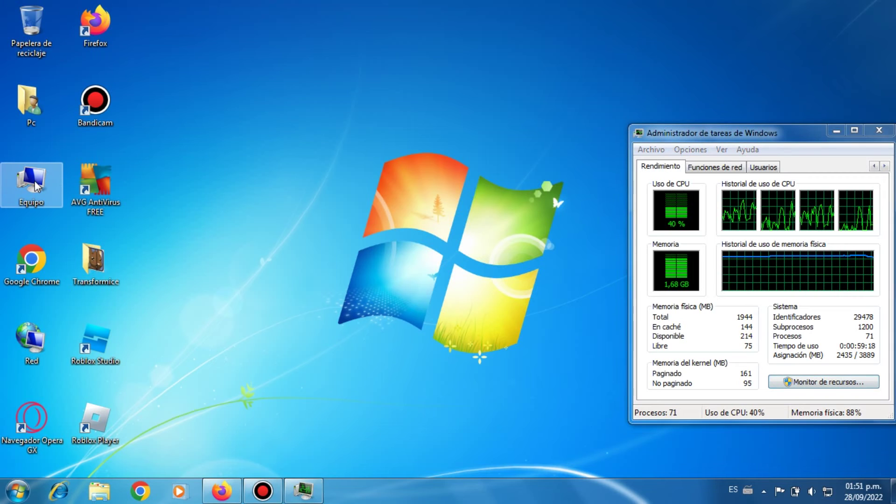
pyautogui.click(310, 156)
pyautogui.rightClick(310, 156)
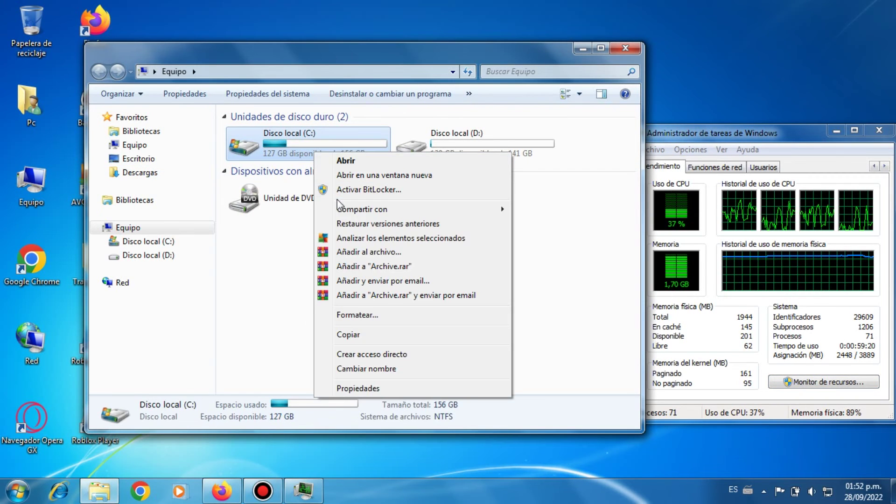
pyautogui.click(343, 393)
pyautogui.click(525, 365)
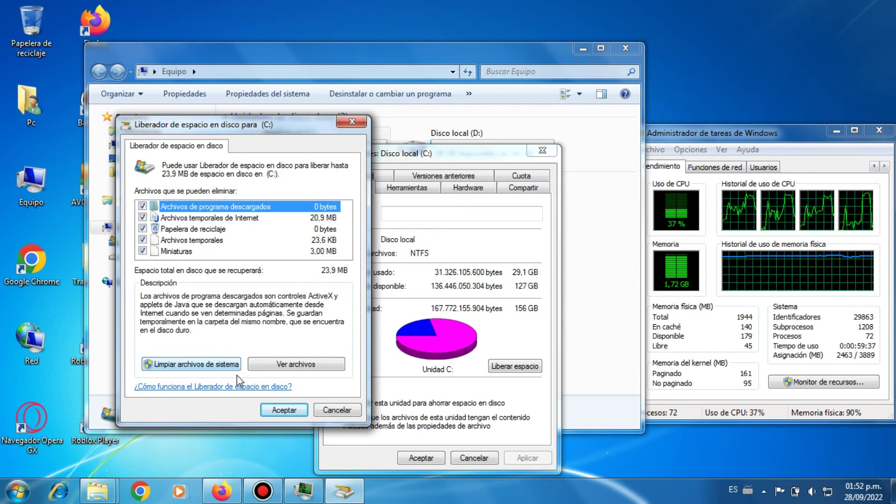
pyautogui.click(275, 409)
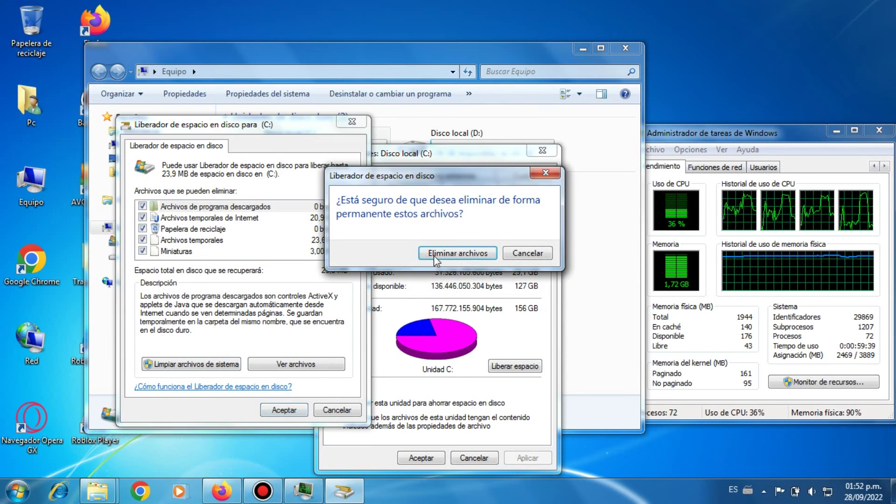
pyautogui.click(433, 256)
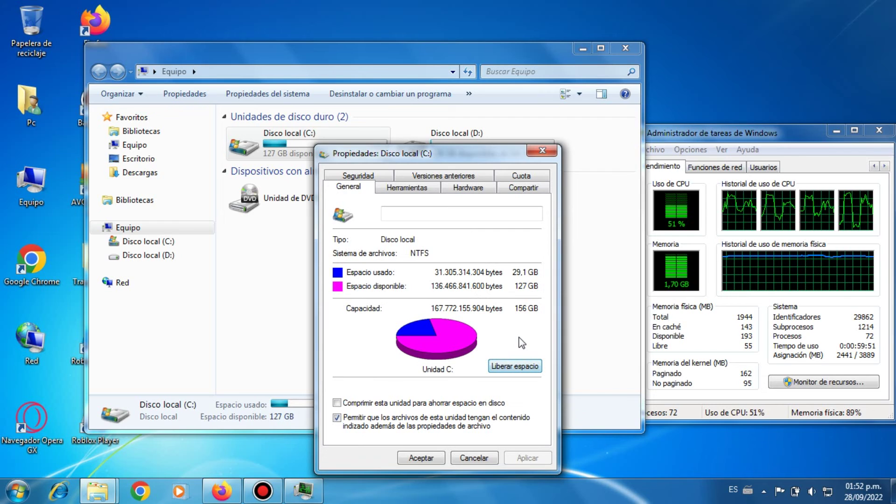
# Run Disk Cleanup on drive C: again including system files, permanently delete the ticked categories, and close the drive properties and Equipo windows
pyautogui.click(510, 360)
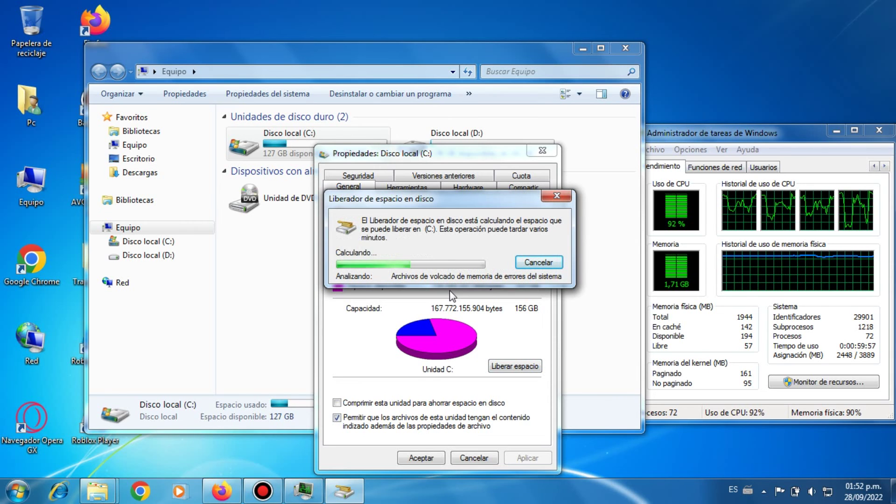
pyautogui.click(98, 265)
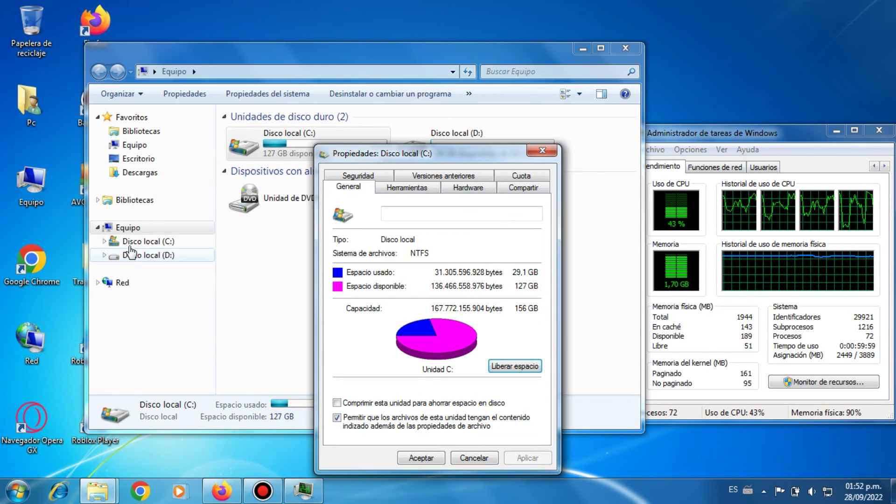
pyautogui.press('Return')
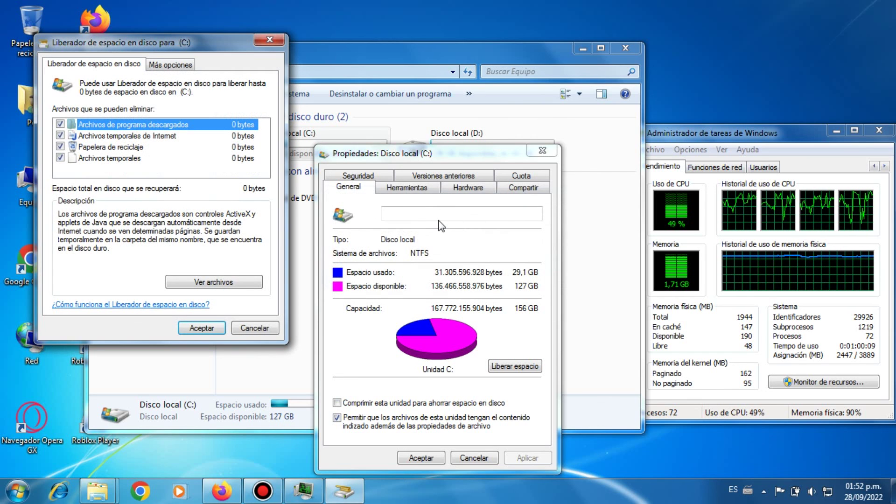
pyautogui.click(202, 329)
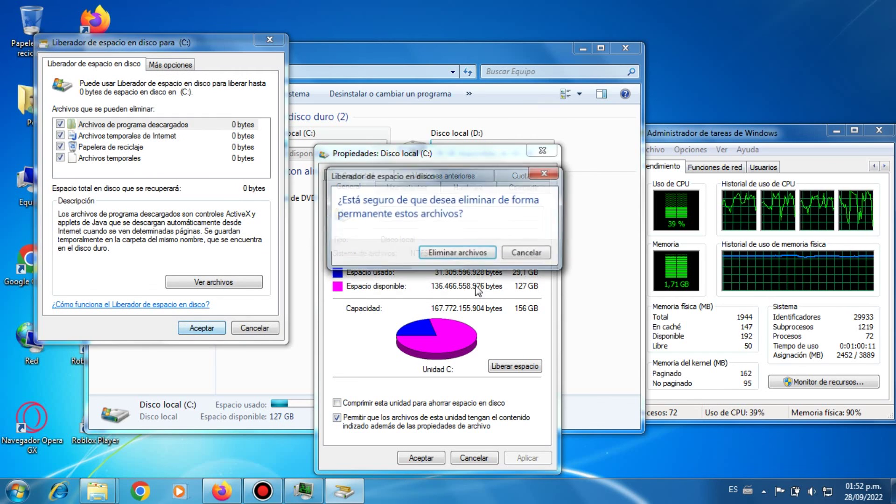
pyautogui.click(474, 256)
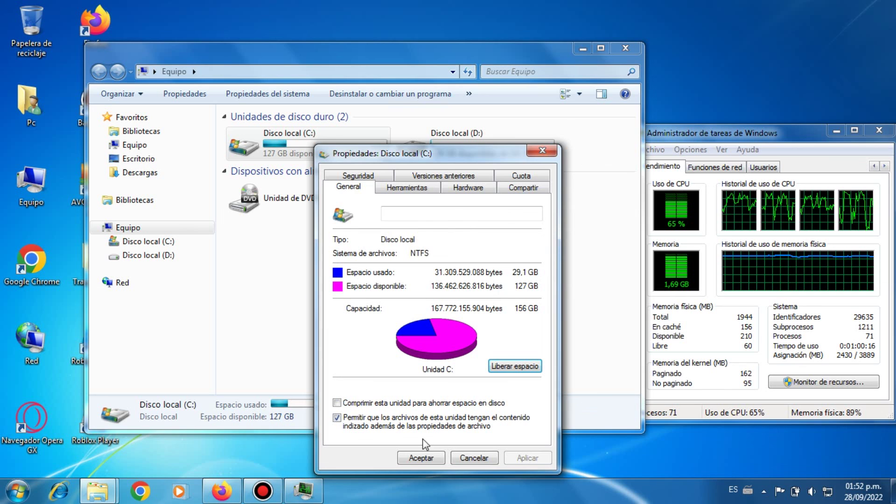
pyautogui.click(410, 459)
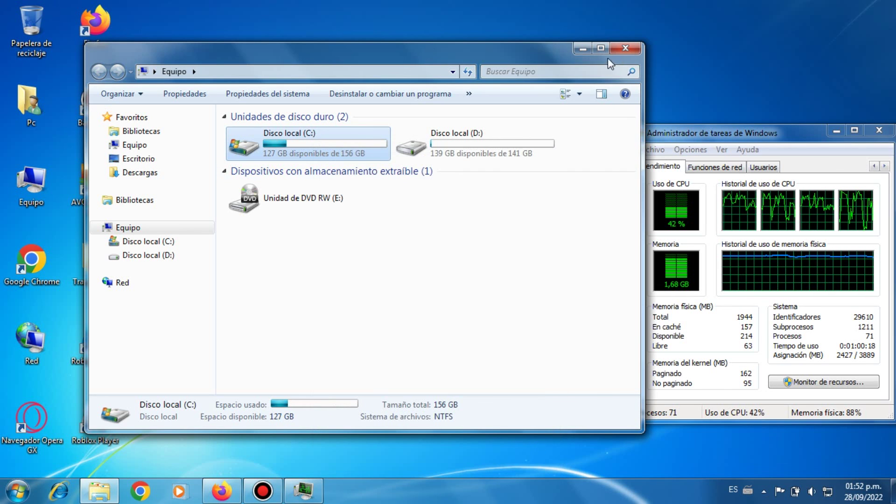
pyautogui.click(624, 47)
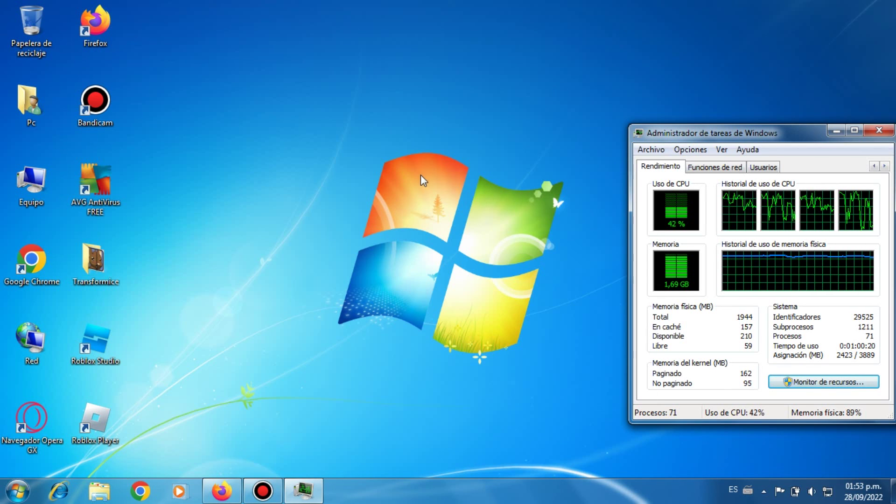